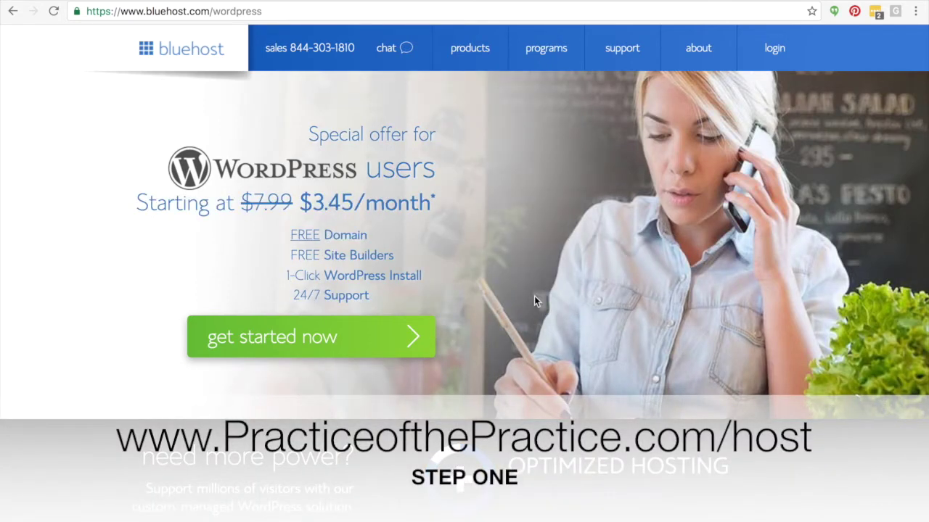
- Start the WordPress hosting sign-up from Bluehost's special-offer page
click(318, 341)
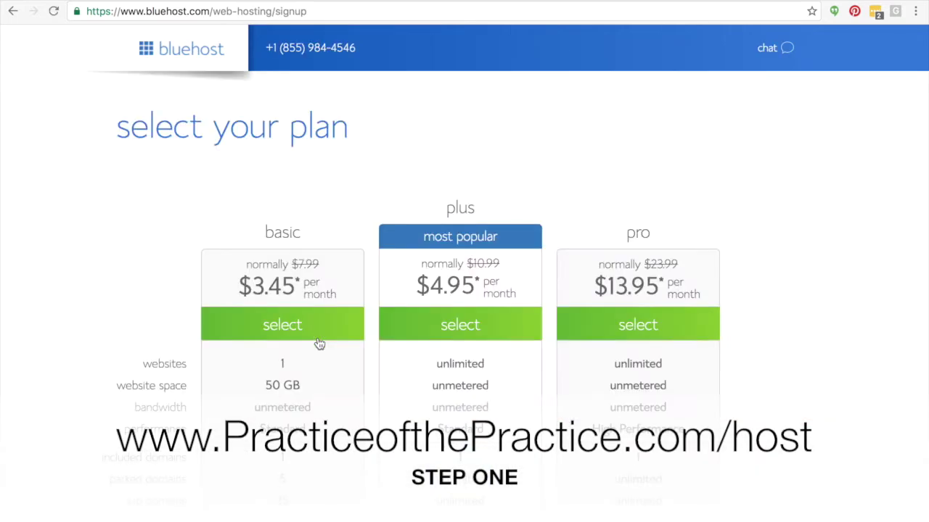
- Scroll down to compare the basic, plus and pro hosting plans
scroll(592, 140, down, 3)
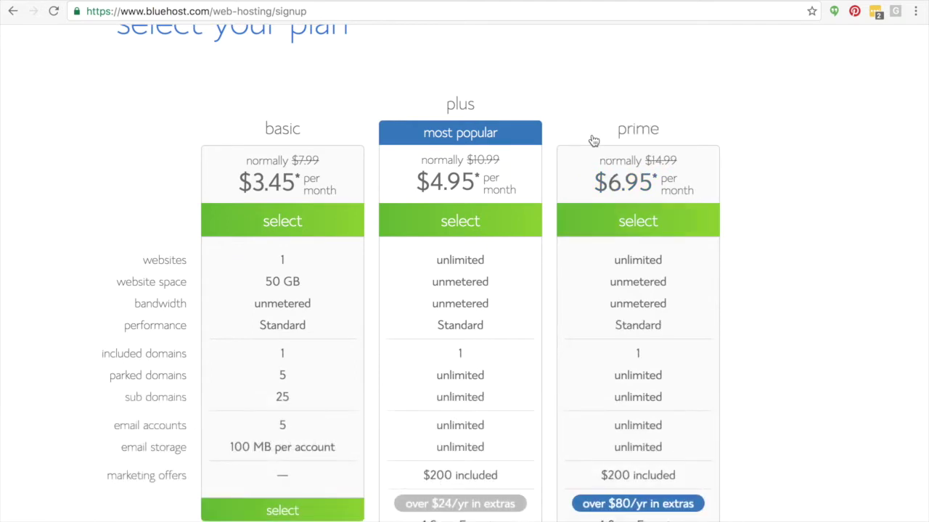
scroll(593, 139, down, 1)
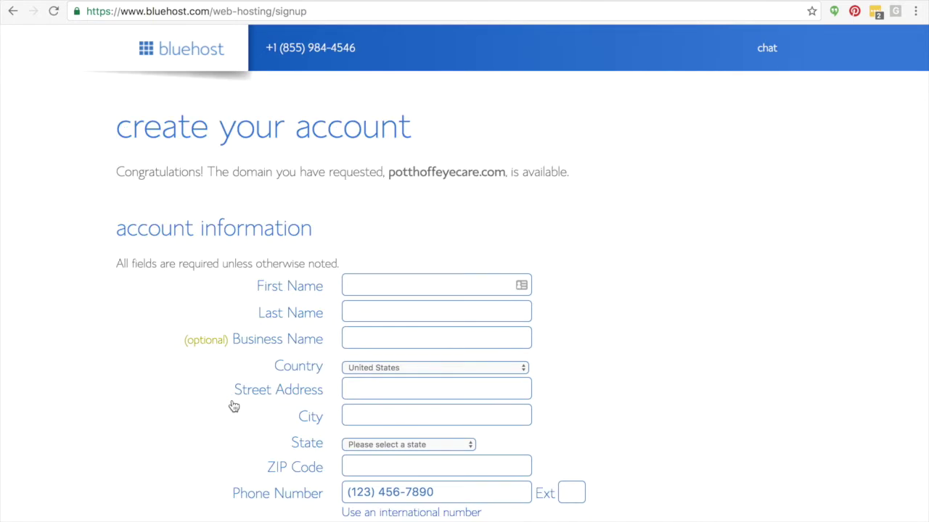
- Remove the SiteLock Security add-on and begin entering the credit card number
scroll(234, 406, down, 3)
scroll(234, 406, up, 2)
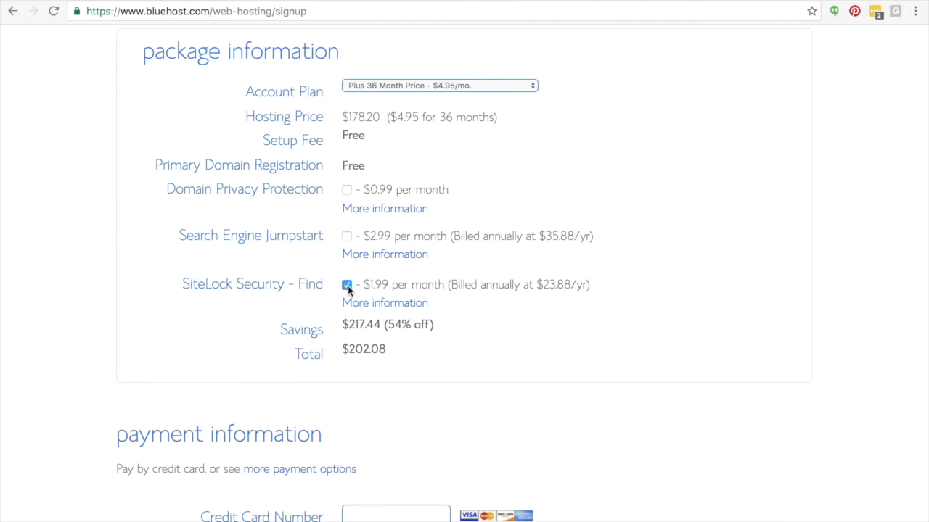
click(347, 285)
scroll(603, 351, down, 2)
scroll(603, 351, down, 3)
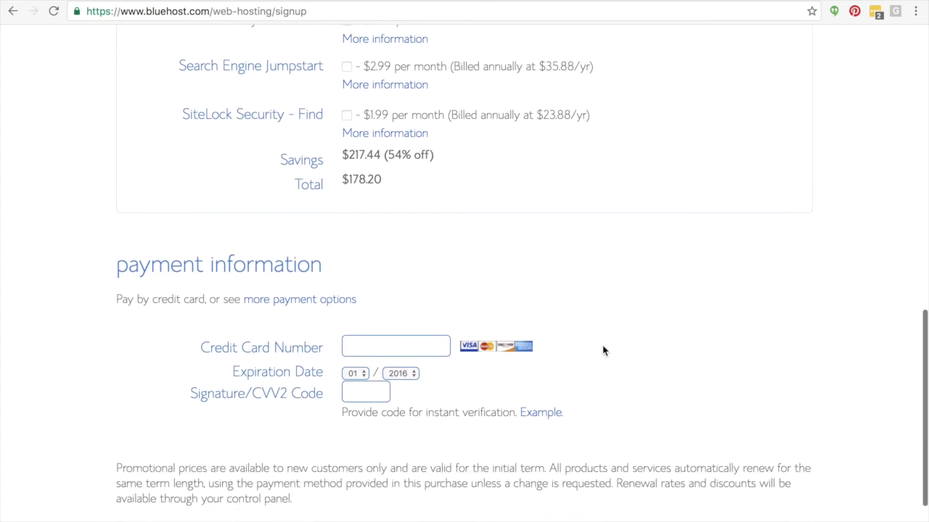
click(427, 319)
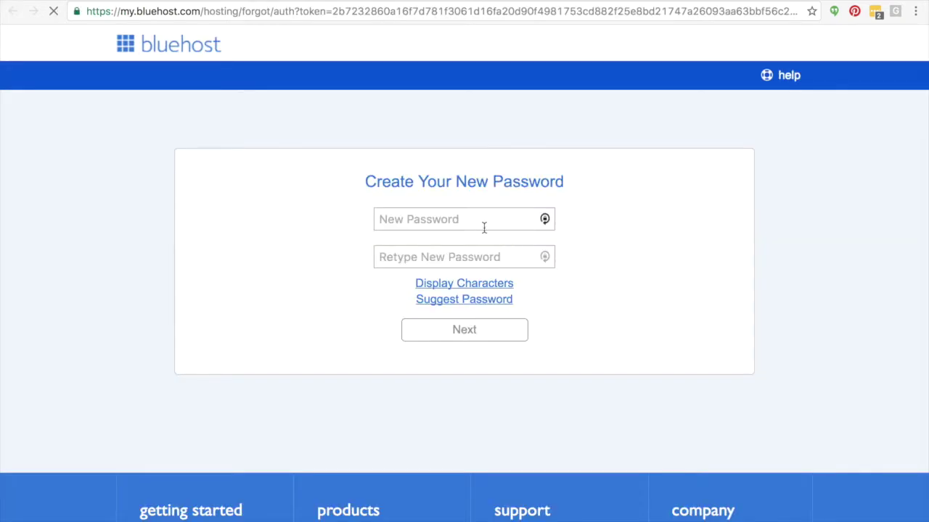
- Set a new Bluehost account password and log in to the hosting account
click(481, 222)
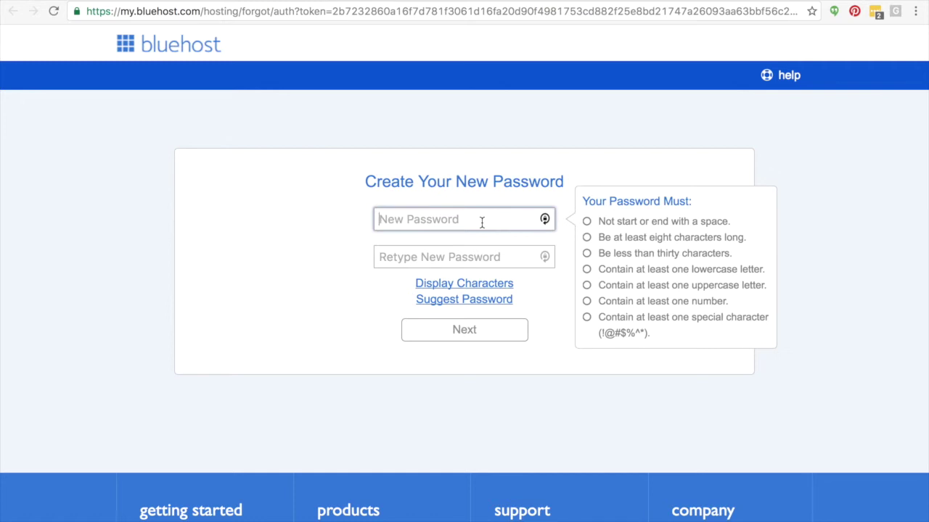
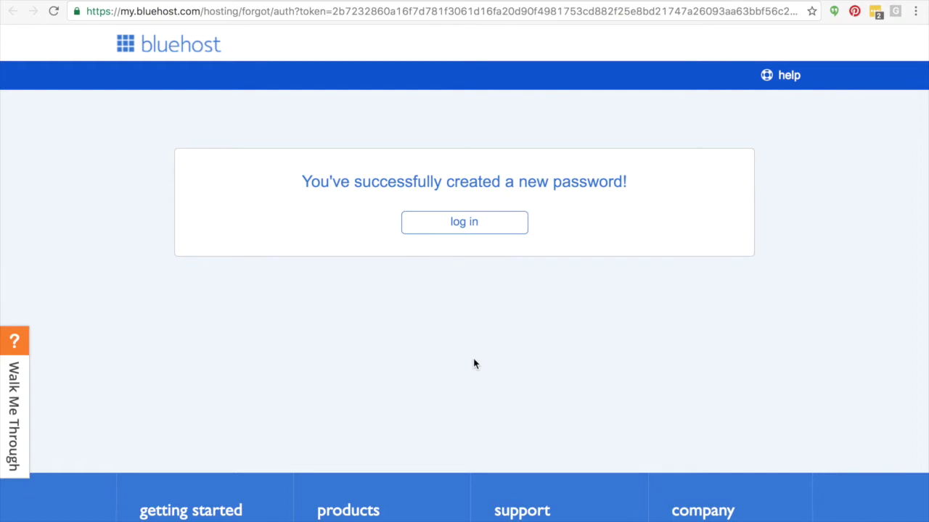
click(465, 223)
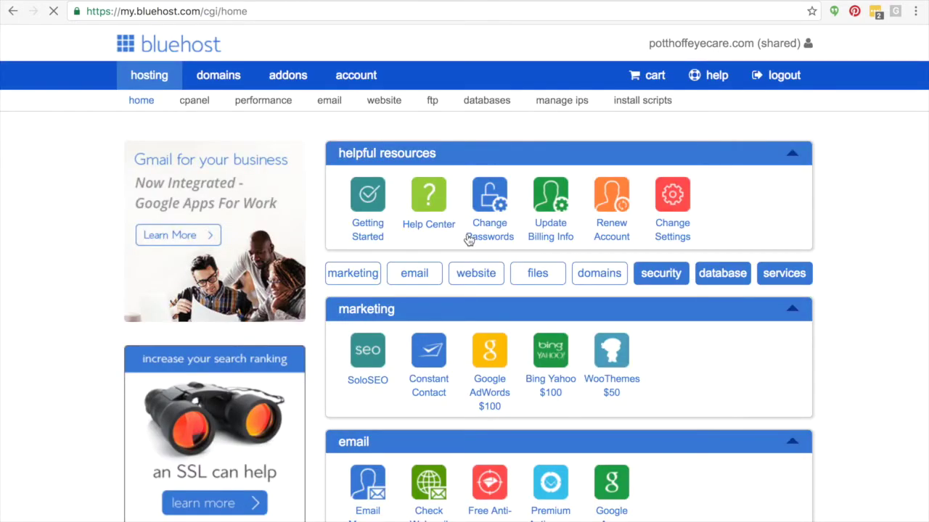
- Scroll the Bluehost dashboard down to the website section
scroll(515, 310, down, 3)
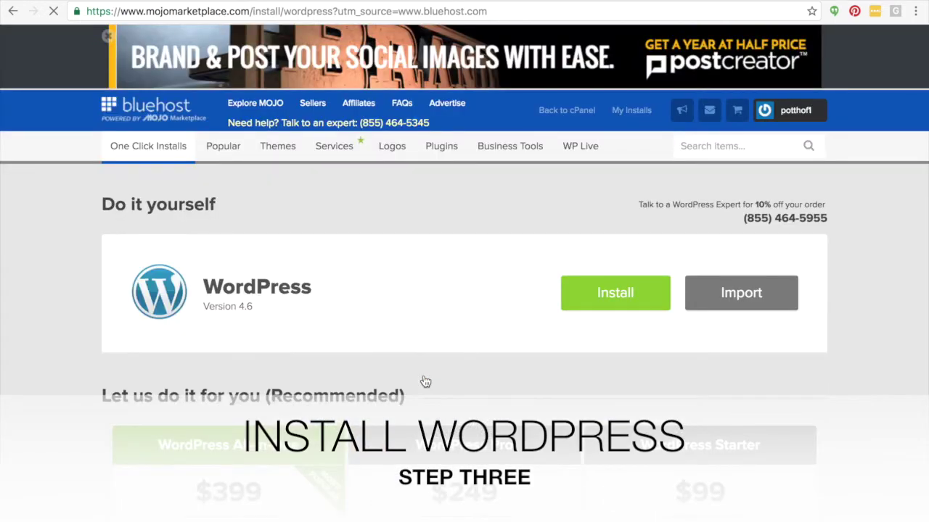
- Check that potthoffeyecare.com is ready for the WordPress install
scroll(457, 287, down, 3)
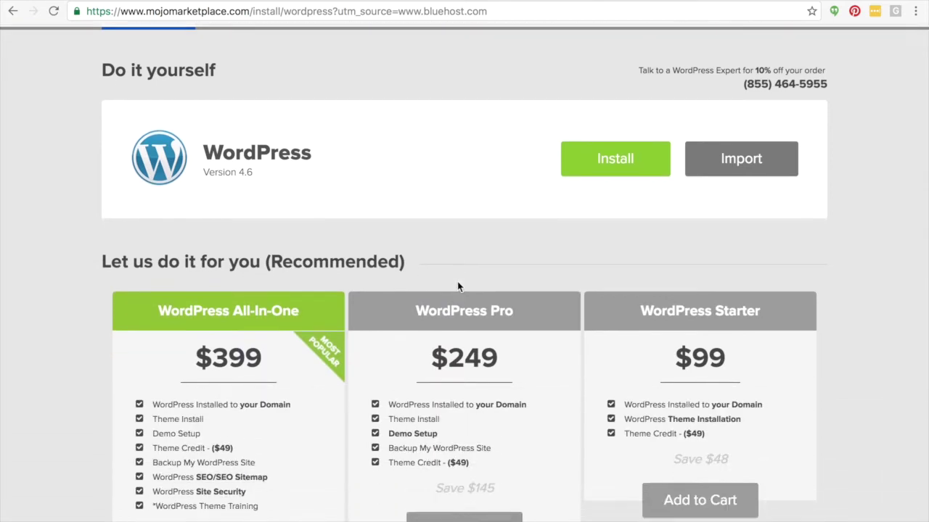
scroll(457, 287, down, 1)
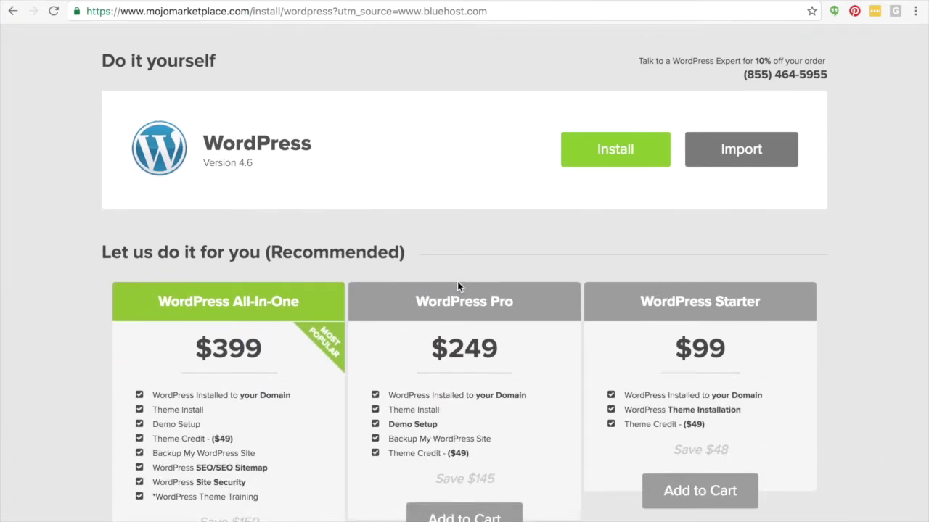
scroll(457, 285, down, 1)
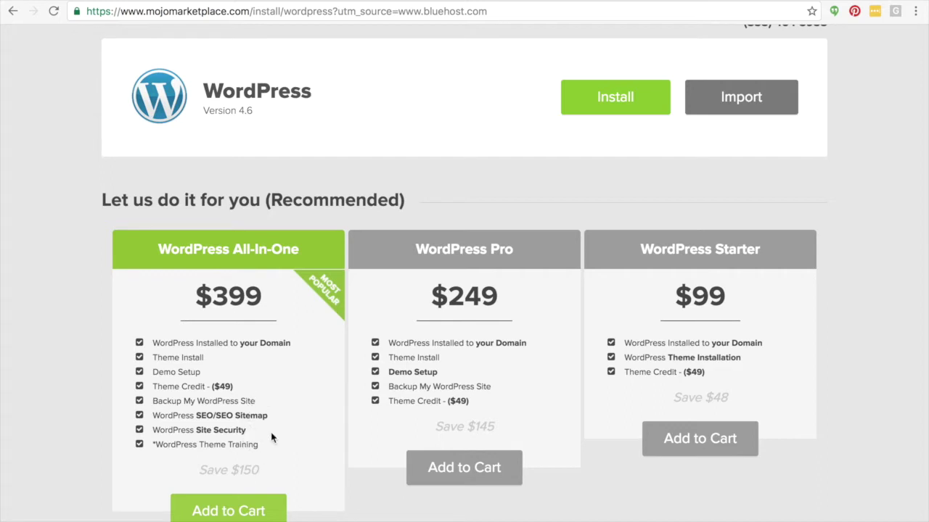
scroll(435, 173, up, 3)
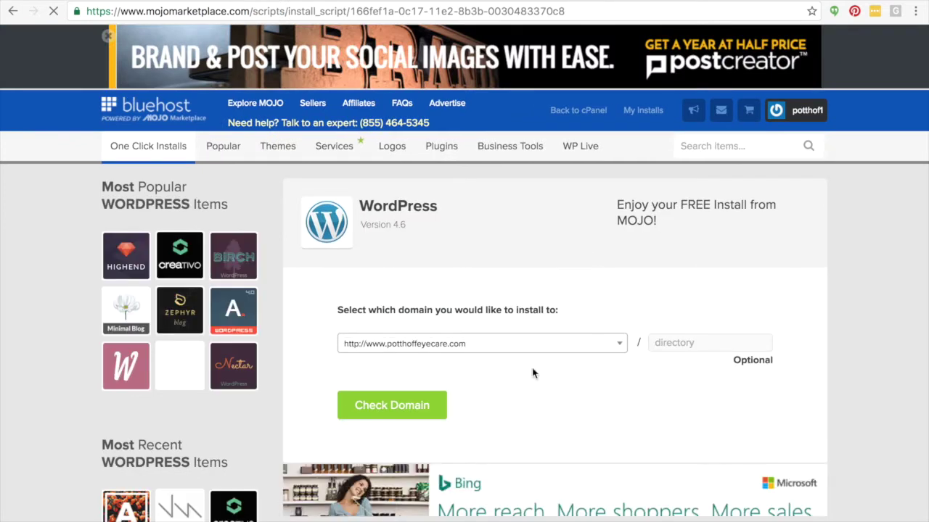
click(409, 415)
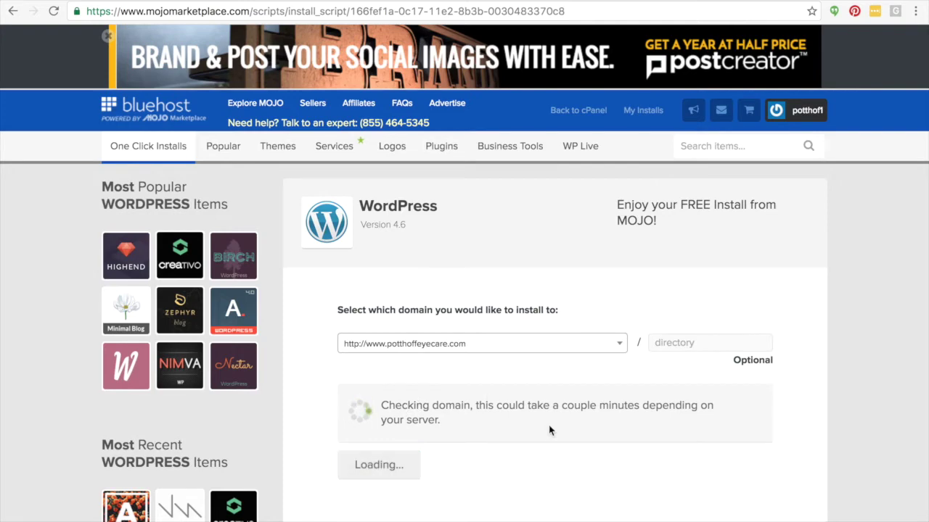
- Accept the GPLv2 terms and start installing WordPress on the domain
scroll(549, 431, down, 1)
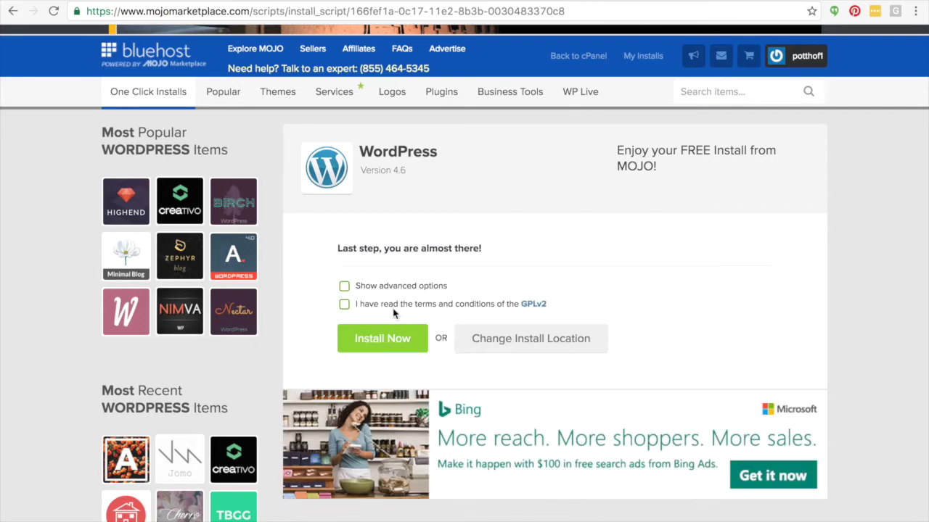
click(344, 304)
click(382, 338)
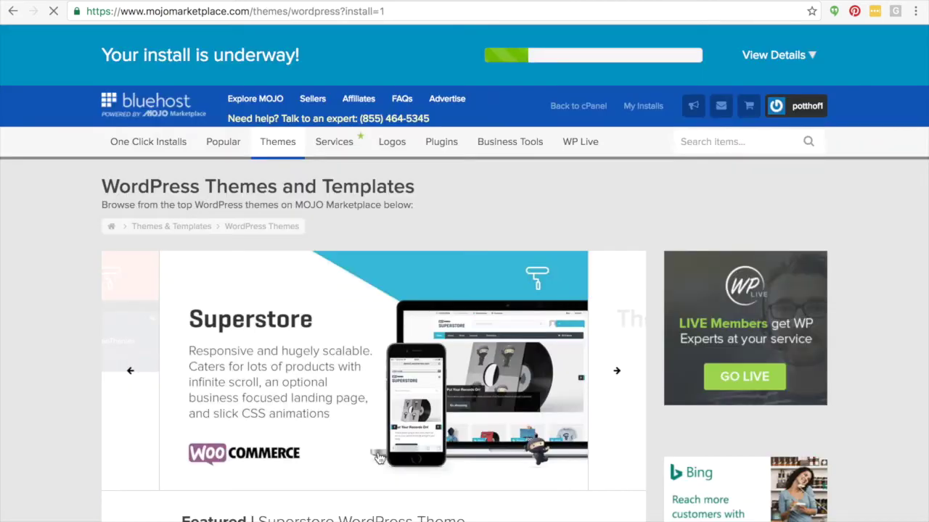
- Scroll through the MOJO WordPress themes listing while the install runs
scroll(378, 459, down, 3)
scroll(379, 458, down, 5)
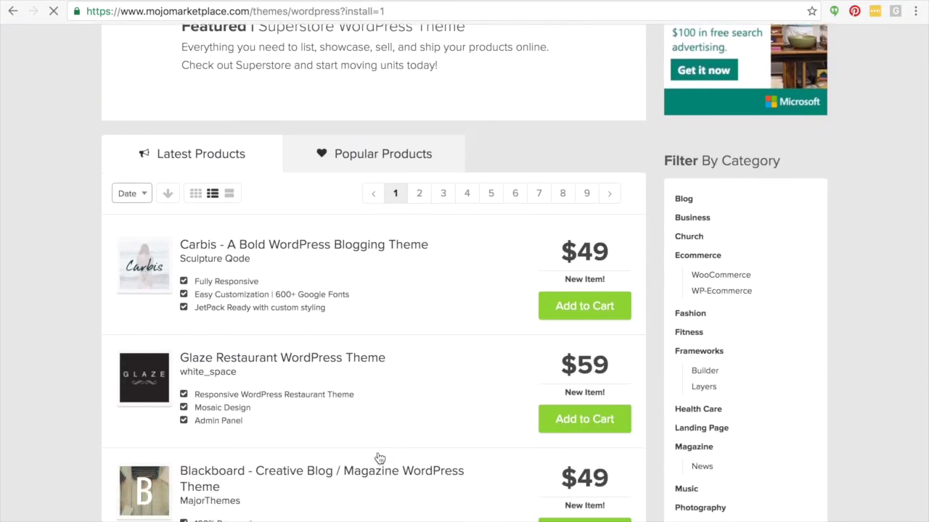
scroll(379, 459, down, 2)
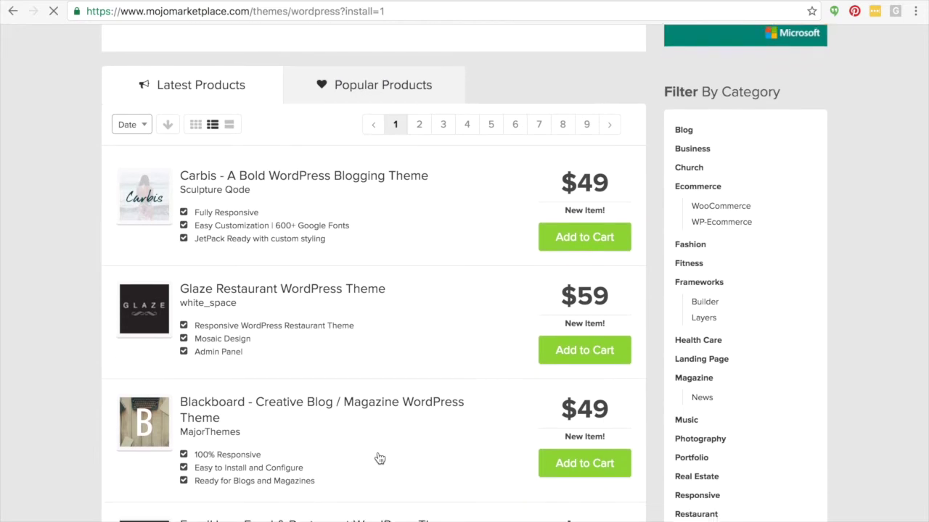
scroll(378, 458, down, 3)
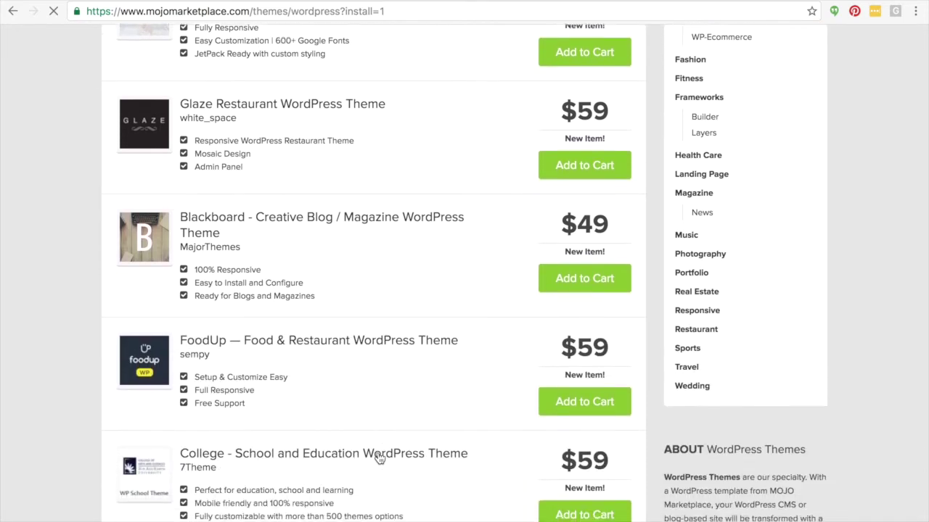
scroll(379, 459, down, 11)
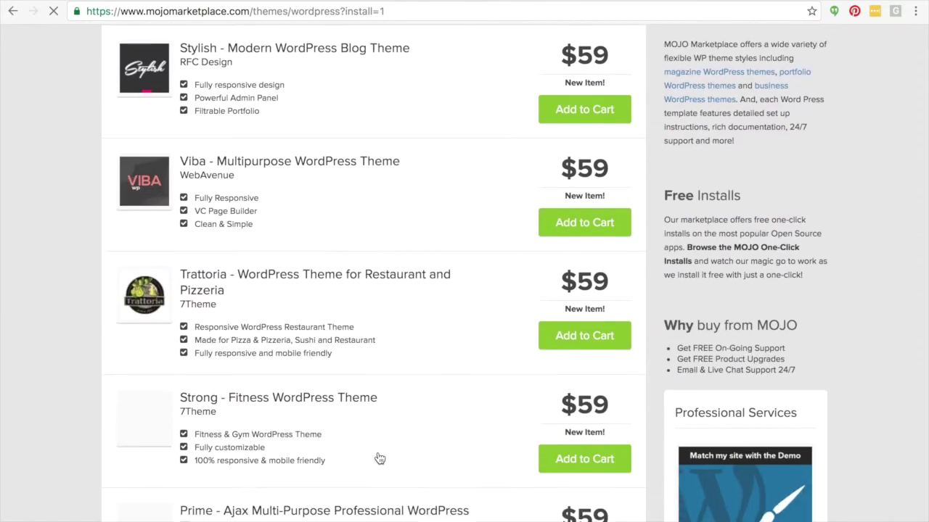
scroll(379, 458, down, 3)
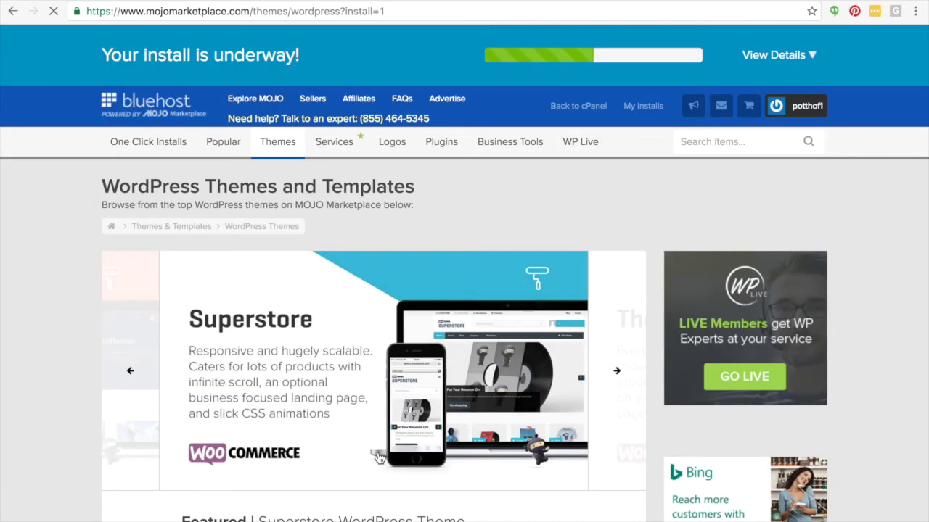
scroll(378, 458, down, 20)
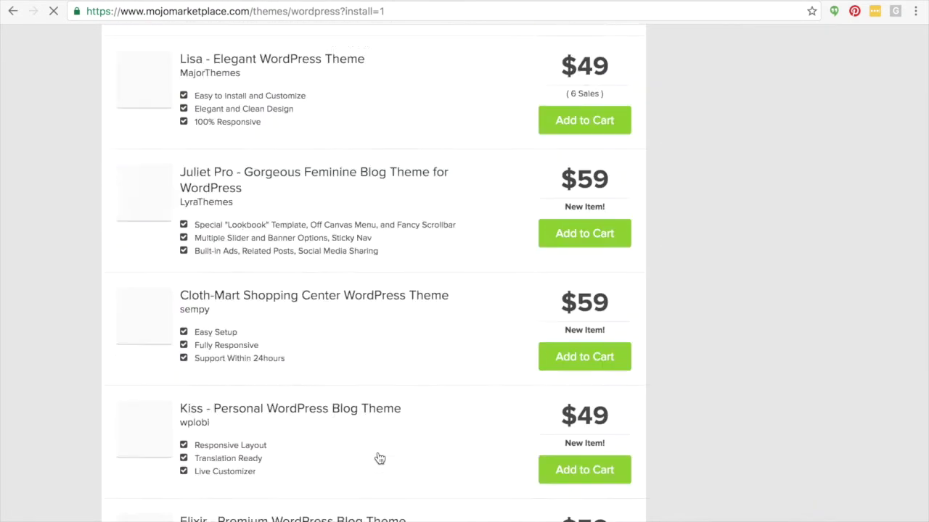
scroll(379, 459, down, 5)
scroll(378, 459, up, 15)
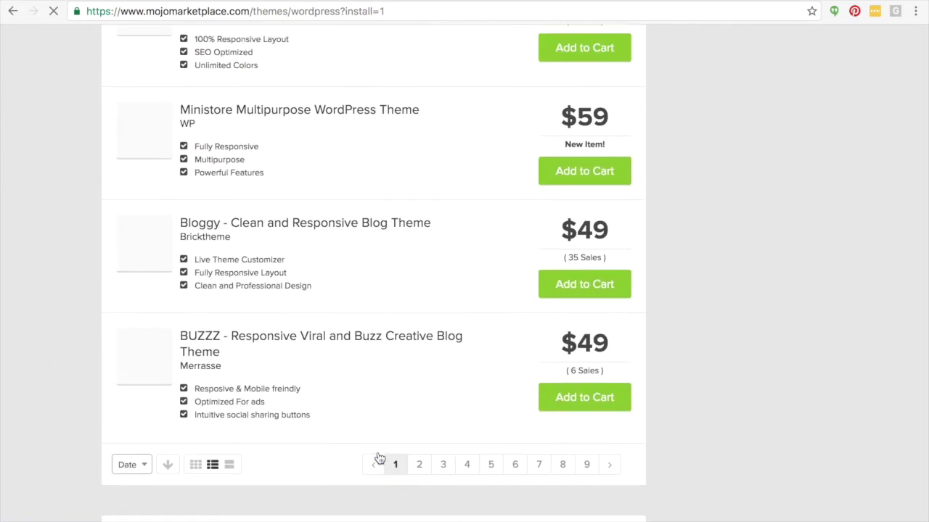
scroll(378, 459, up, 20)
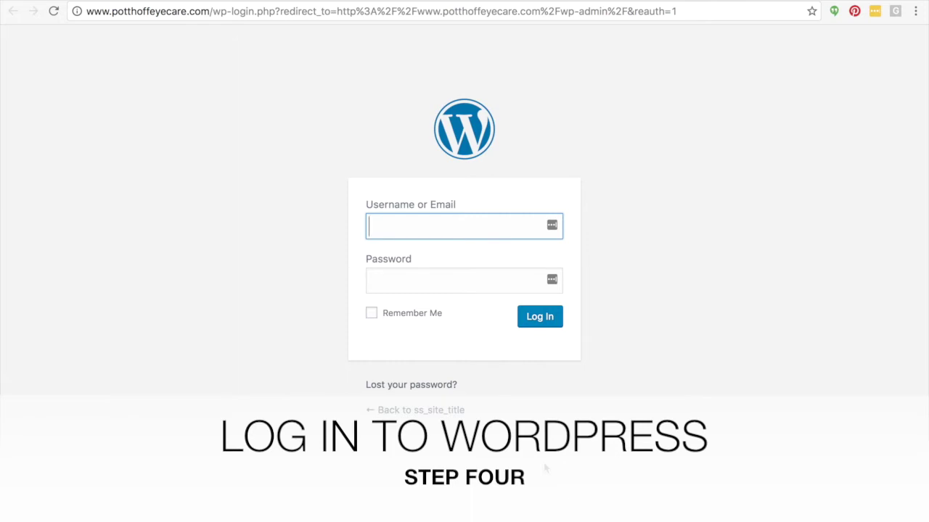
- Log in to WordPress with the site's admin username and password
text(wpotthof)
key(Tab)
text(****)
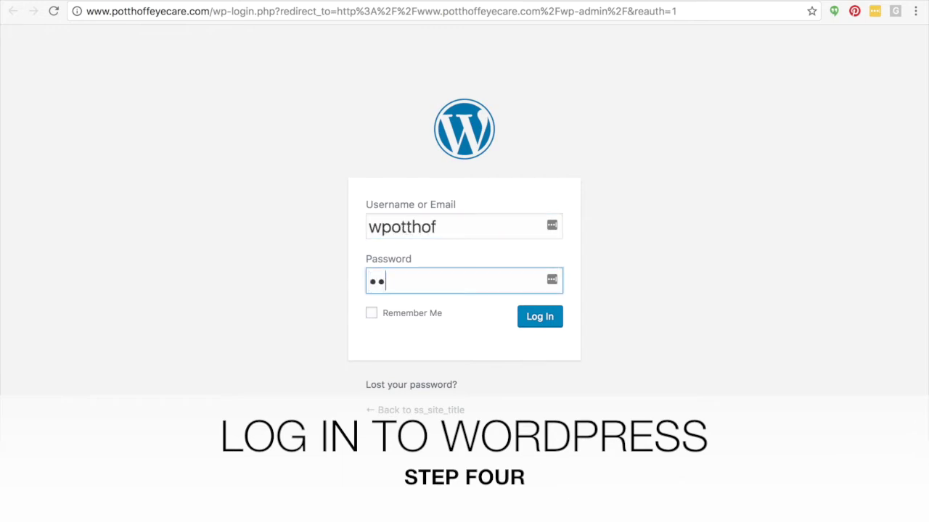
text(**)
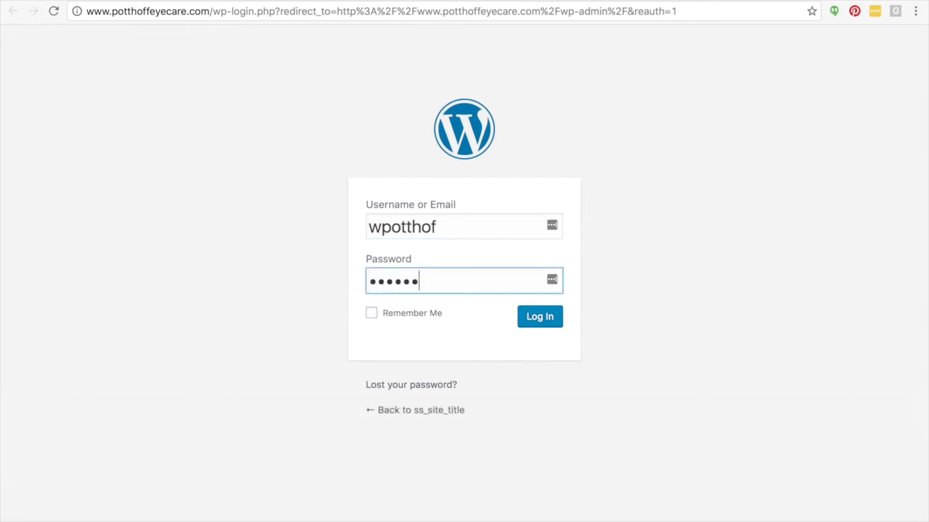
key(Return)
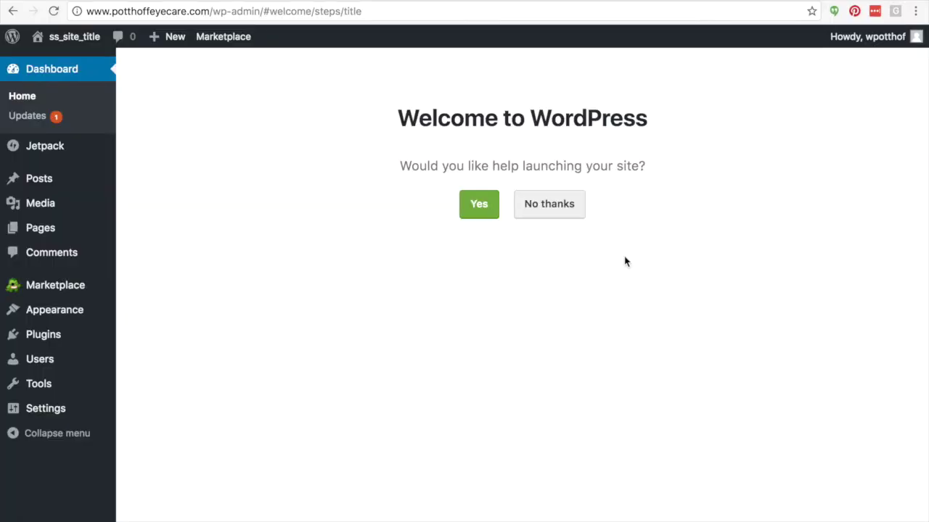
- Accept launch help and title the site 'Traverse City Ophthalmologist | Potthoff Eye Care and Surgery'
click(479, 207)
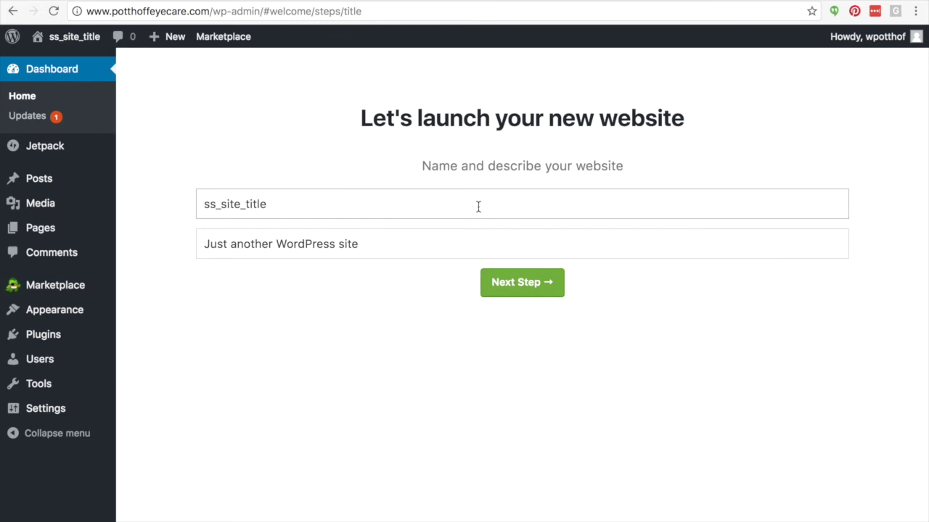
double_click(478, 207)
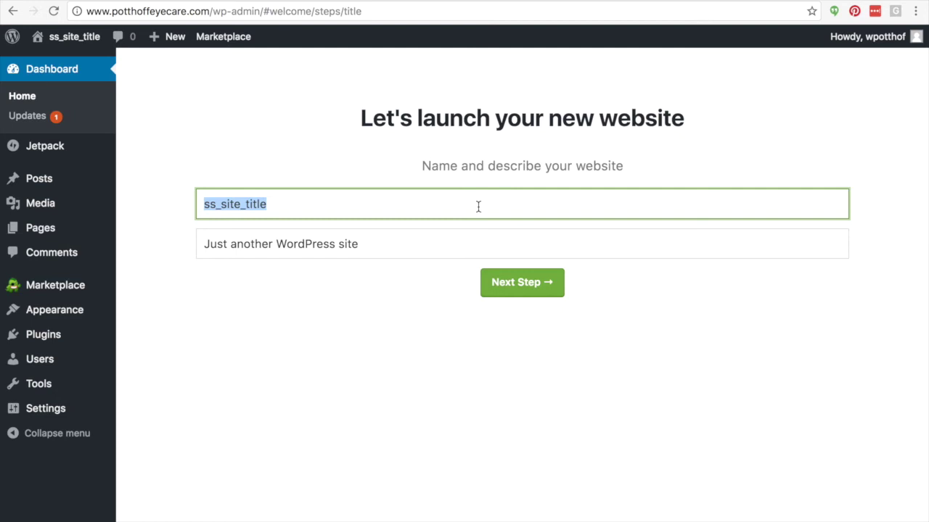
text(Traverse Ci)
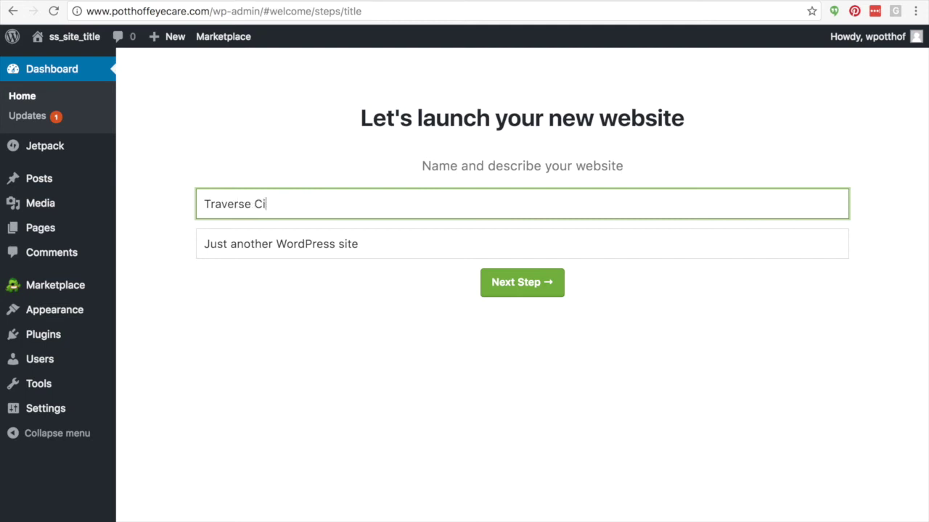
text(ty)
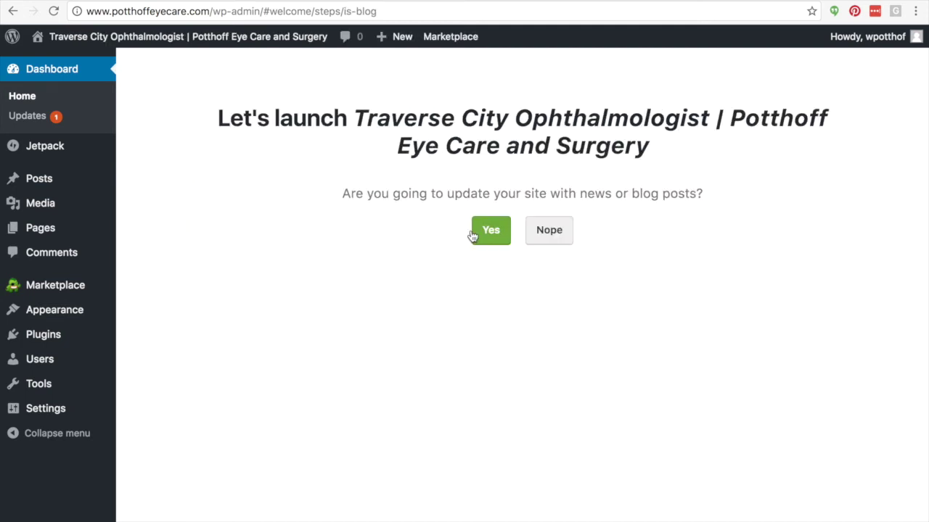
- Enable the blog, use a static welcome homepage, add a Contact page, connect Jetpack to WordPress.com
click(490, 232)
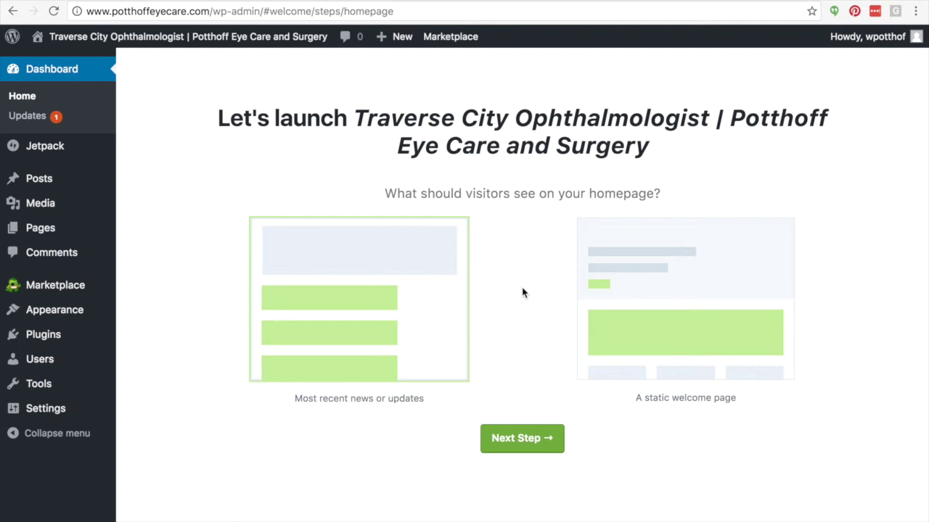
click(695, 306)
click(528, 440)
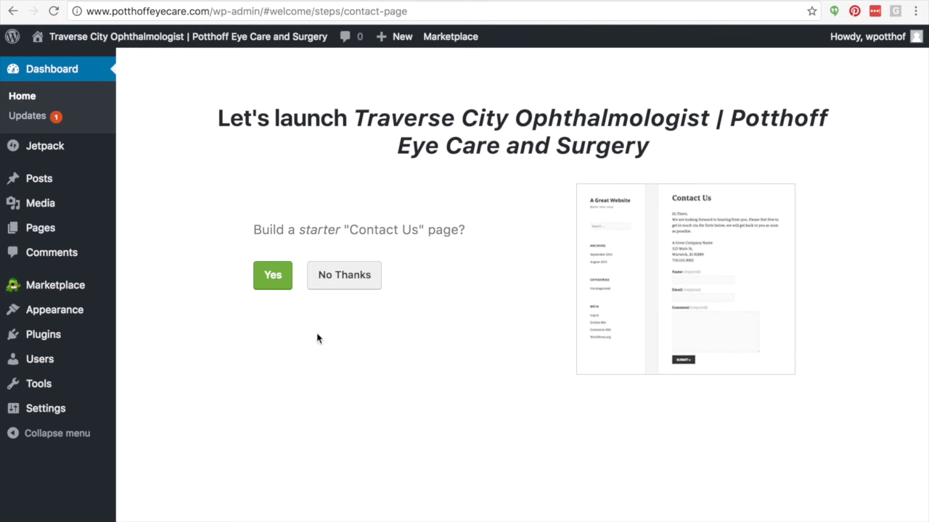
click(349, 277)
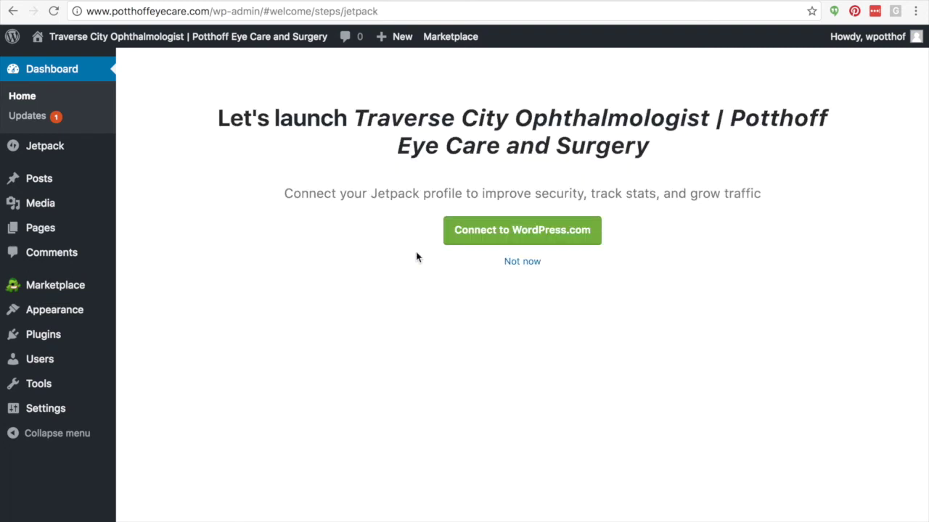
click(529, 237)
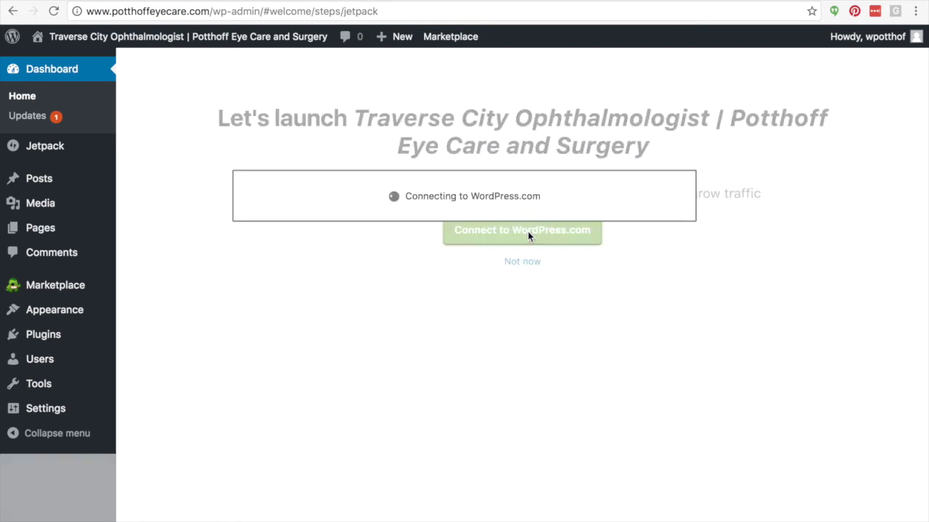
click(687, 419)
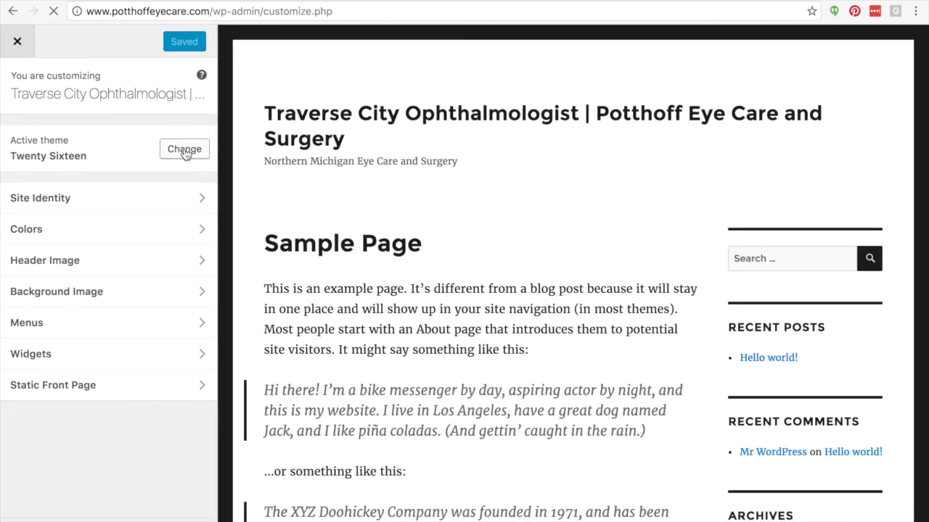
- Browse the available themes in the Customizer, then go to the Themes management page
scroll(434, 266, down, 5)
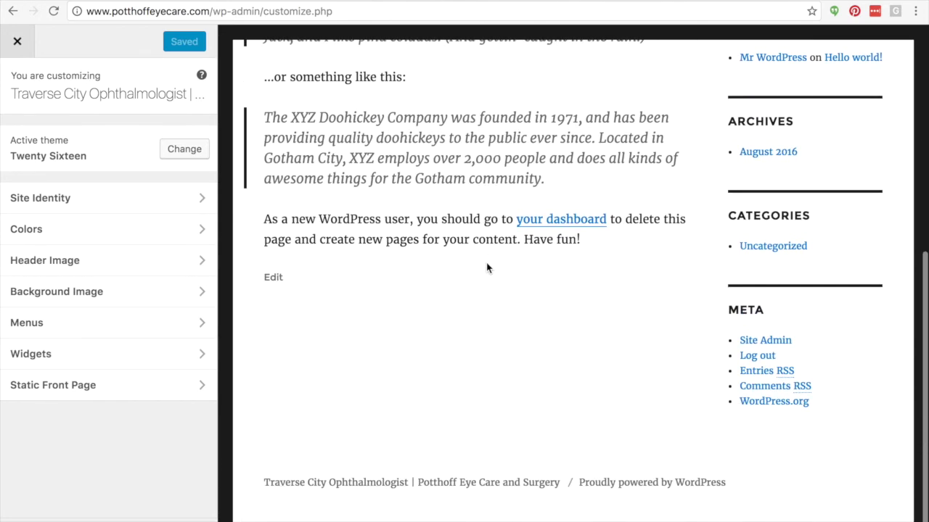
scroll(487, 268, up, 5)
click(186, 149)
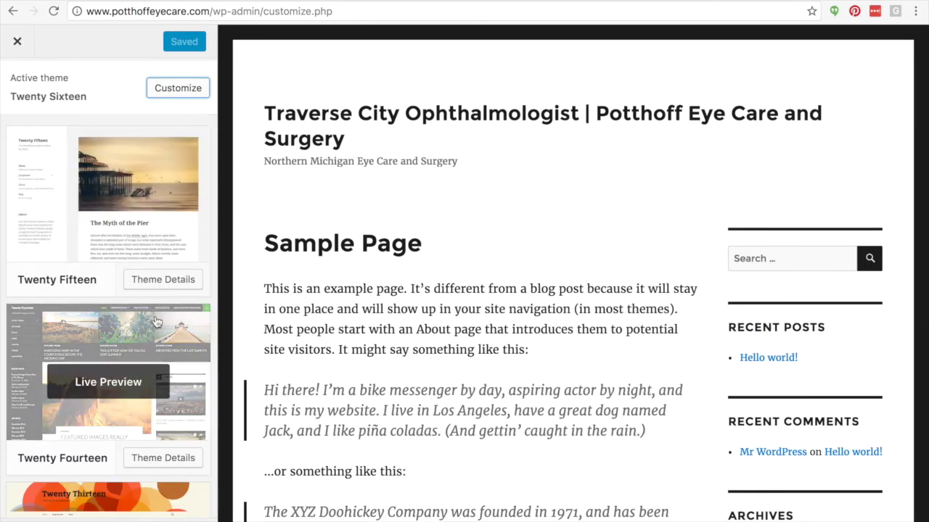
scroll(174, 176, down, 5)
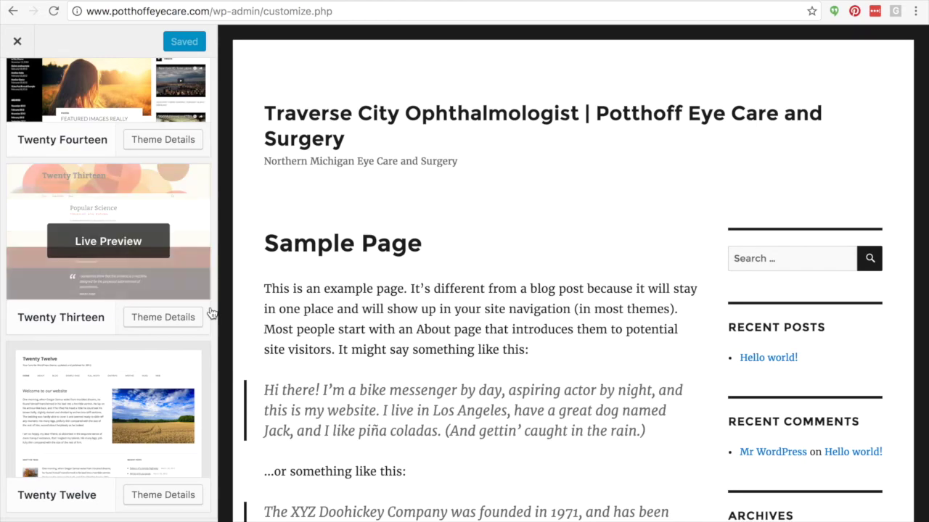
scroll(176, 310, up, 5)
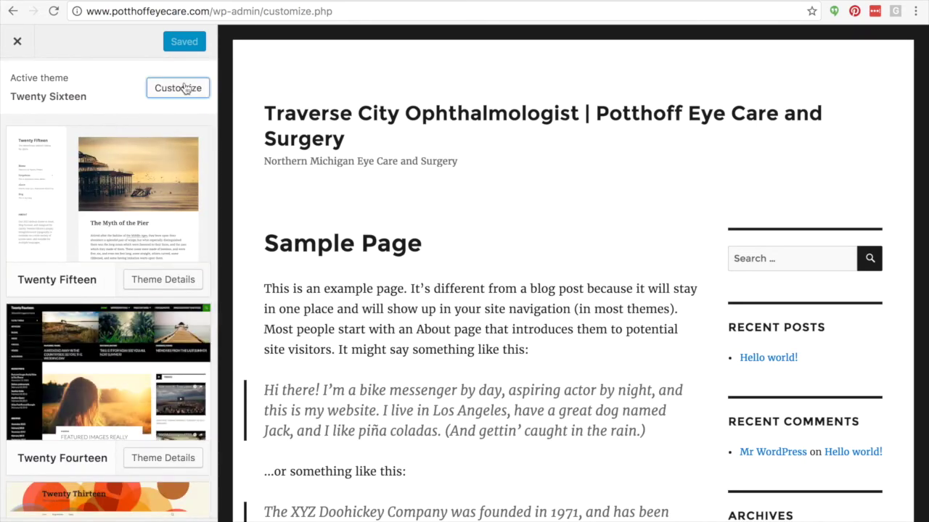
click(185, 87)
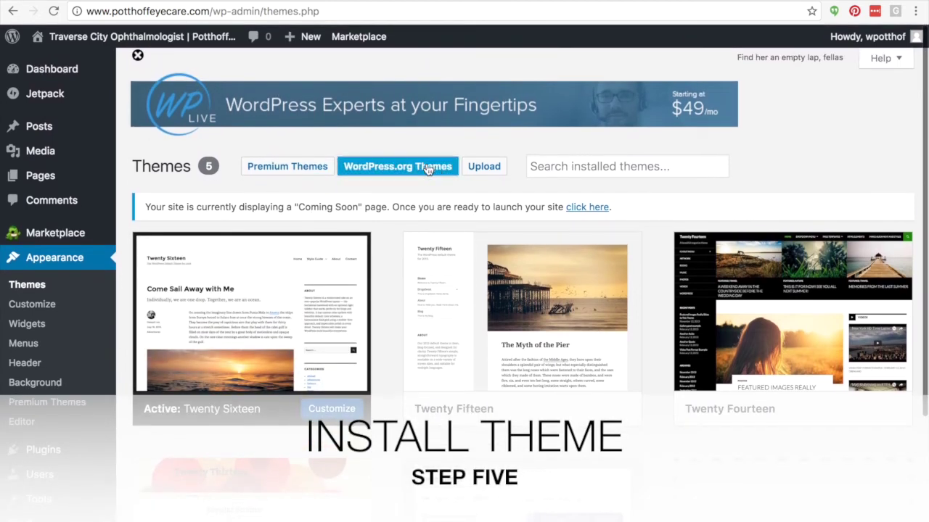
- Open the WordPress.org themes catalogue and list the Popular themes
click(428, 167)
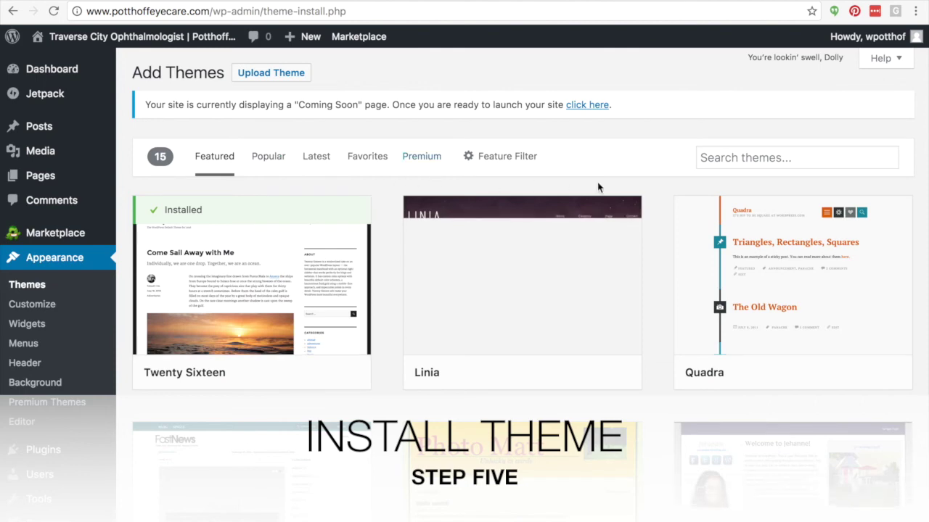
click(767, 157)
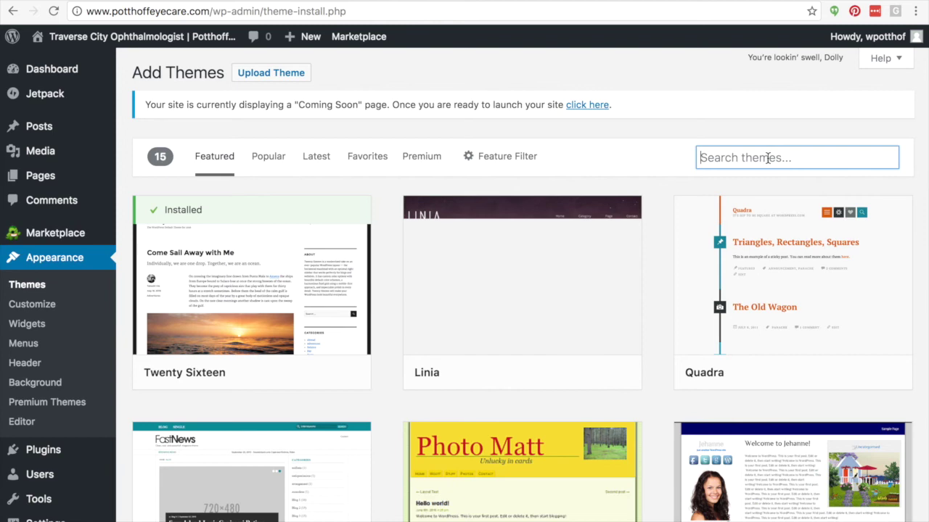
click(277, 163)
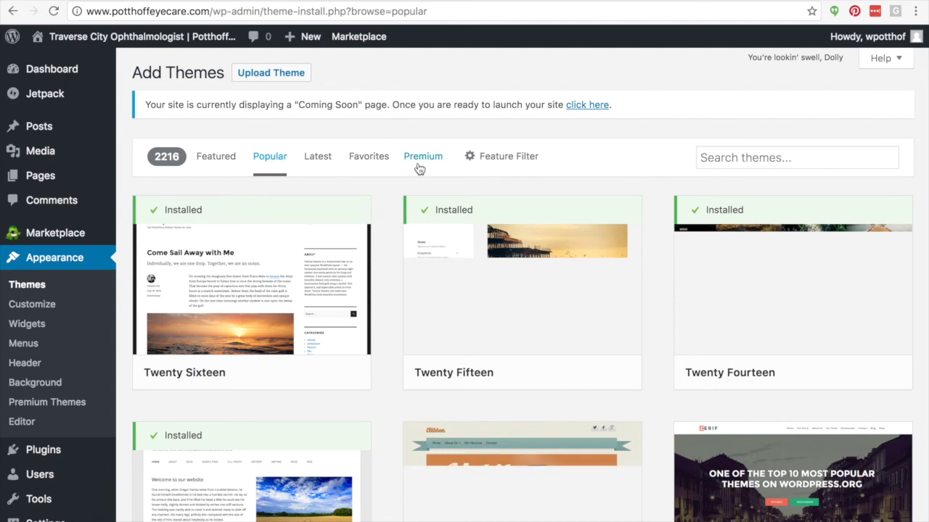
- Scroll down the popular themes grid and preview the Zerif Lite theme
scroll(419, 168, down, 3)
scroll(418, 168, down, 3)
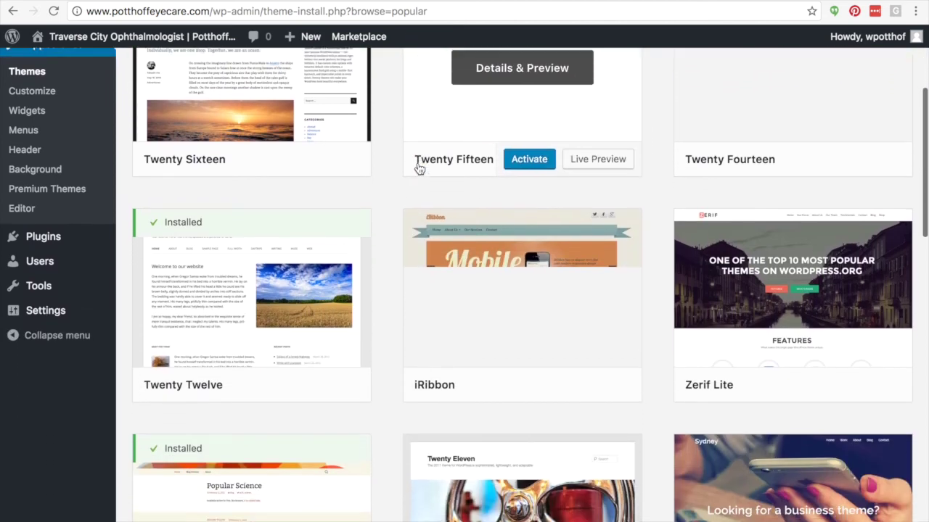
scroll(419, 168, down, 1)
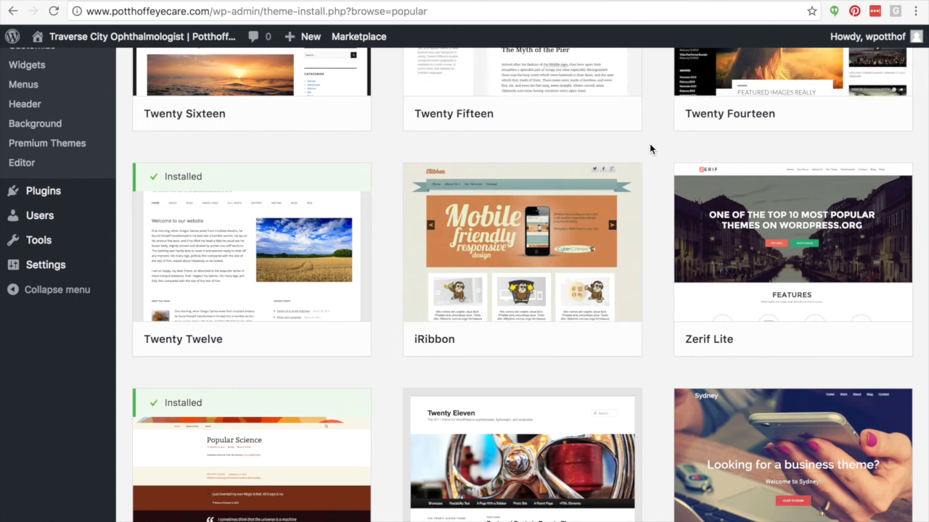
mouse_move(615, 294)
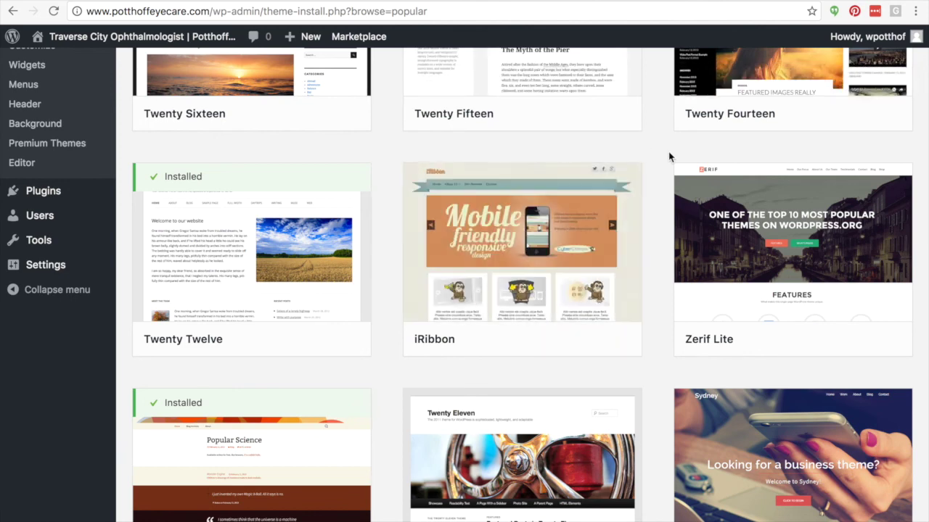
scroll(647, 143, down, 1)
mouse_move(580, 211)
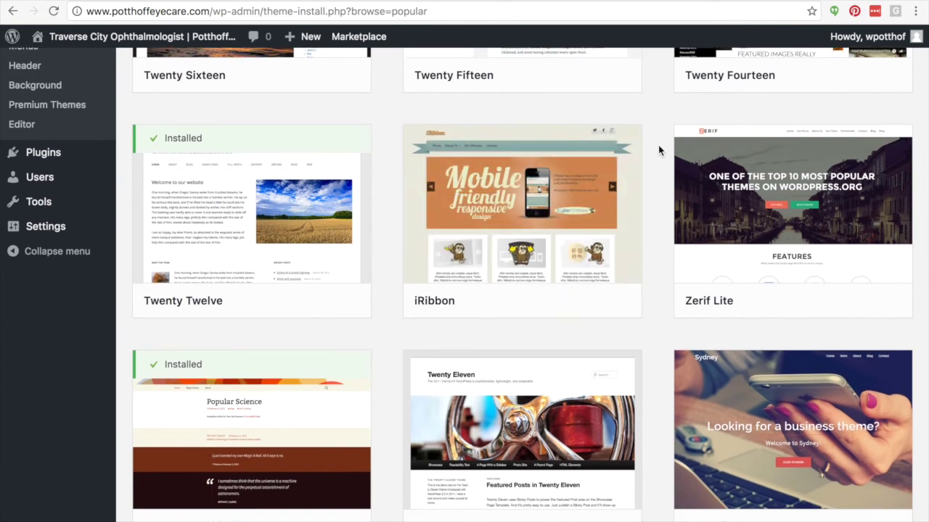
scroll(660, 150, down, 1)
mouse_move(877, 231)
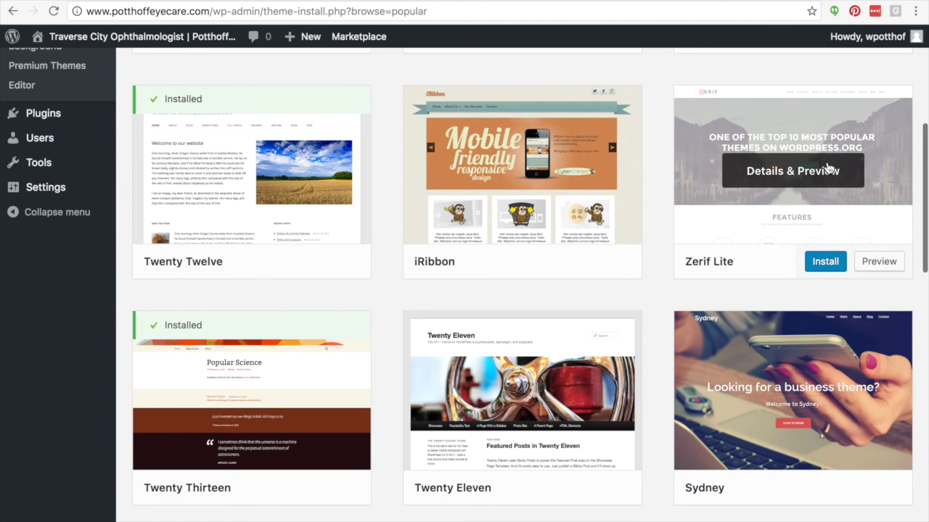
click(880, 262)
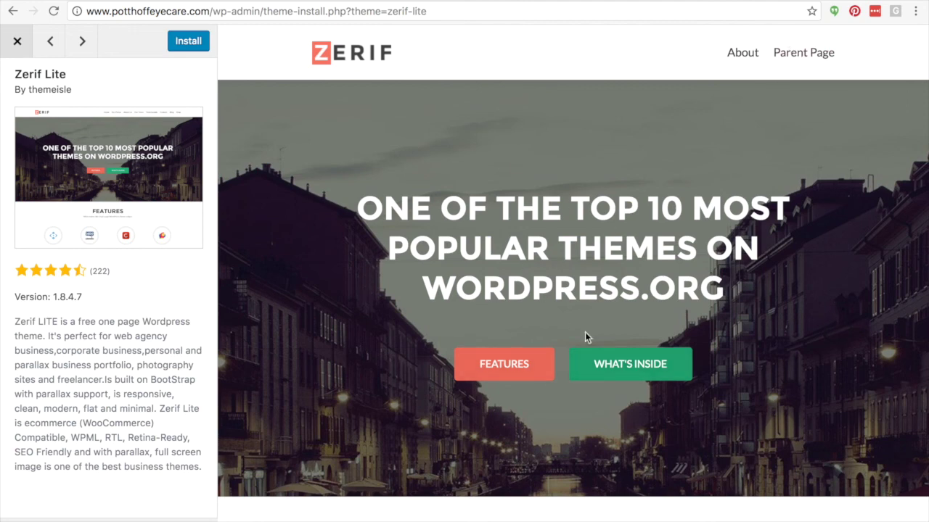
scroll(681, 338, down, 10)
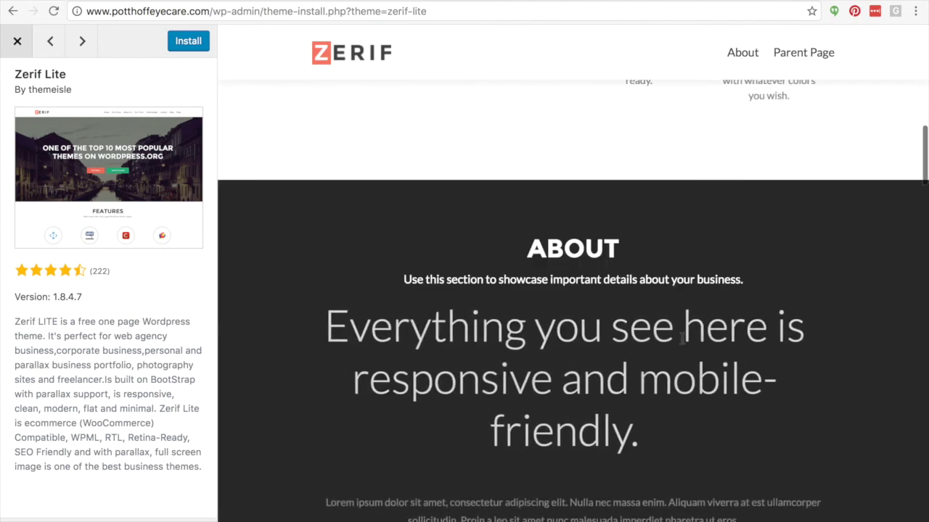
scroll(682, 338, up, 5)
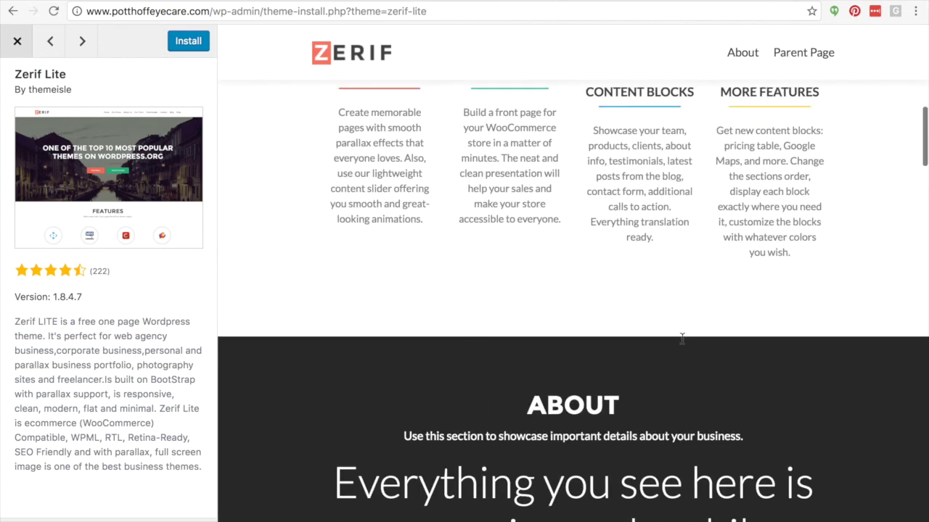
scroll(682, 343, up, 1)
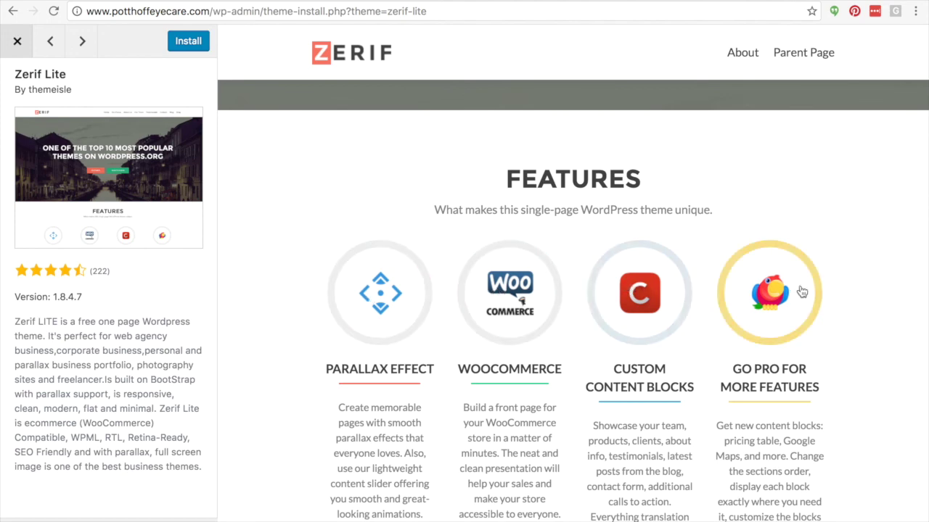
scroll(836, 246, down, 5)
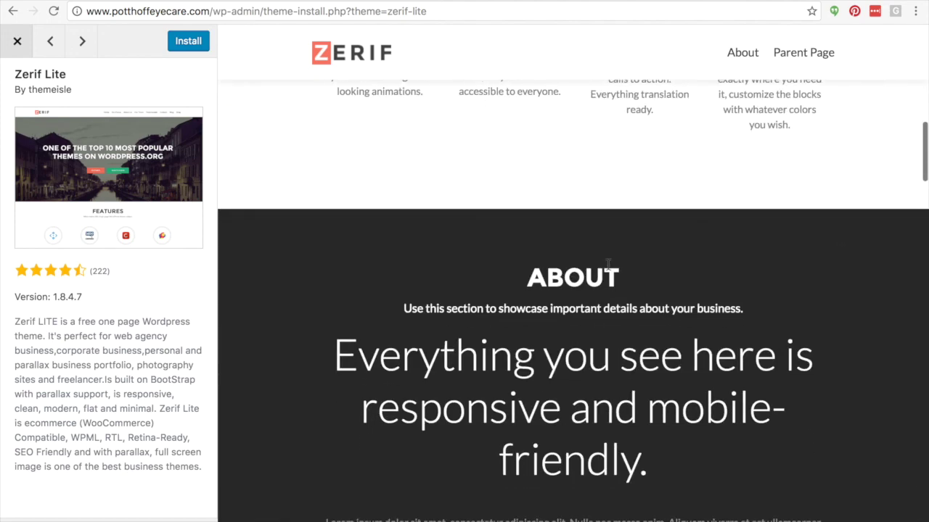
click(18, 43)
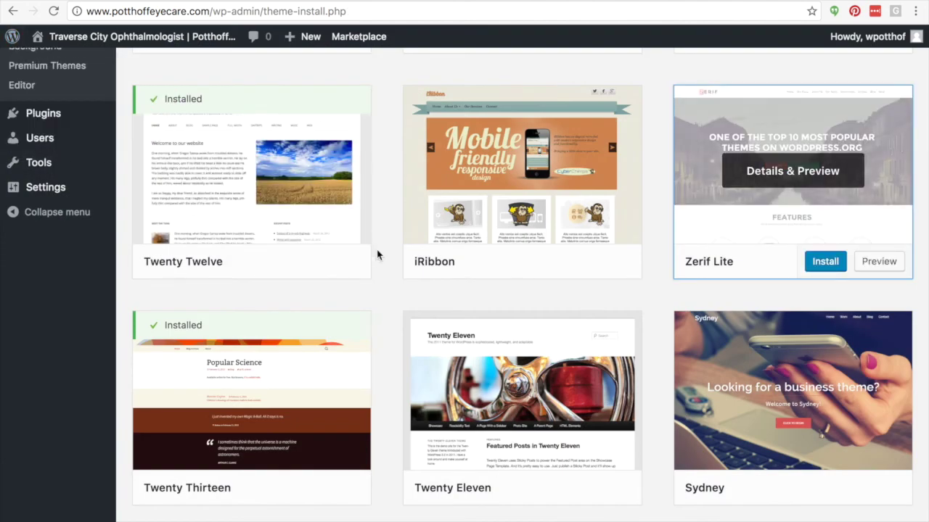
scroll(376, 250, down, 3)
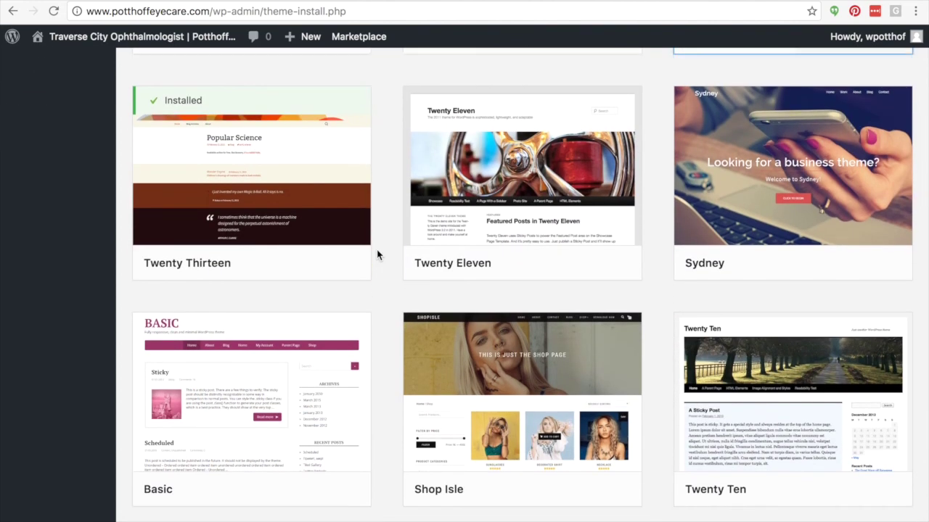
scroll(377, 249, down, 3)
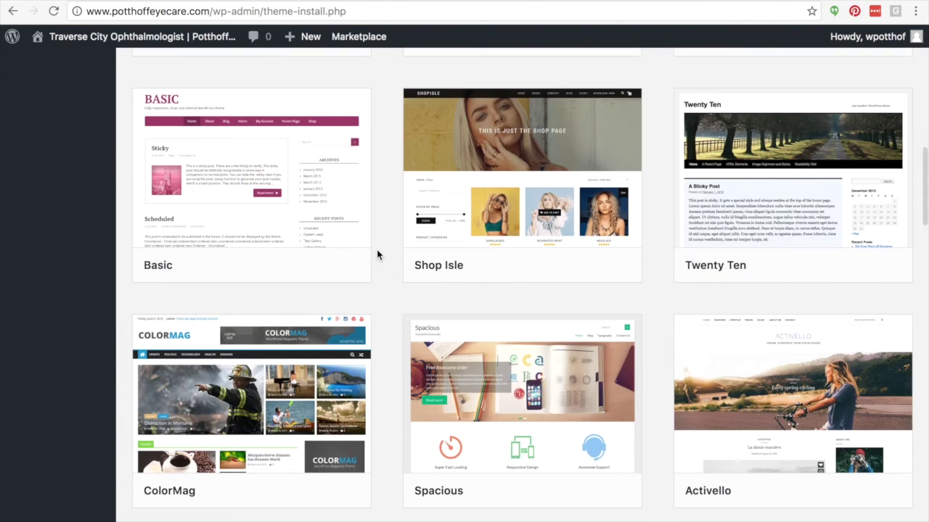
scroll(377, 255, down, 4)
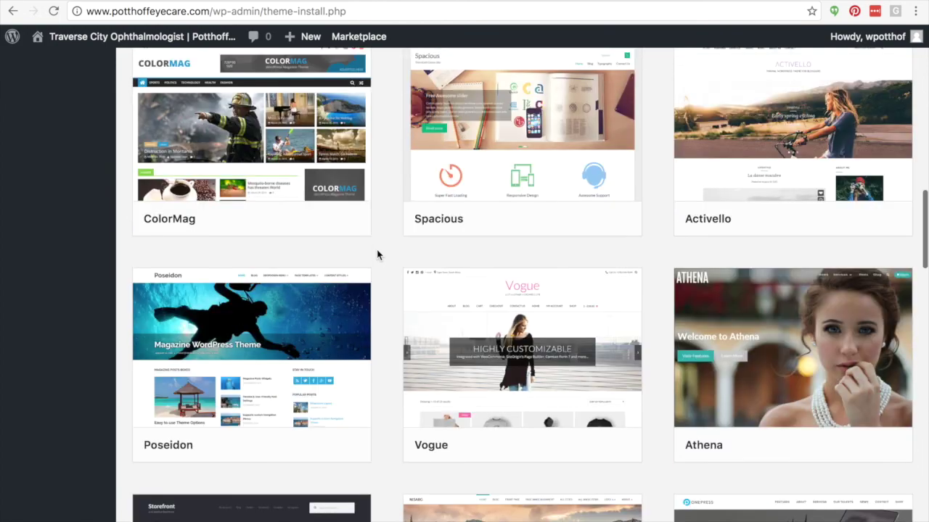
scroll(377, 254, down, 1)
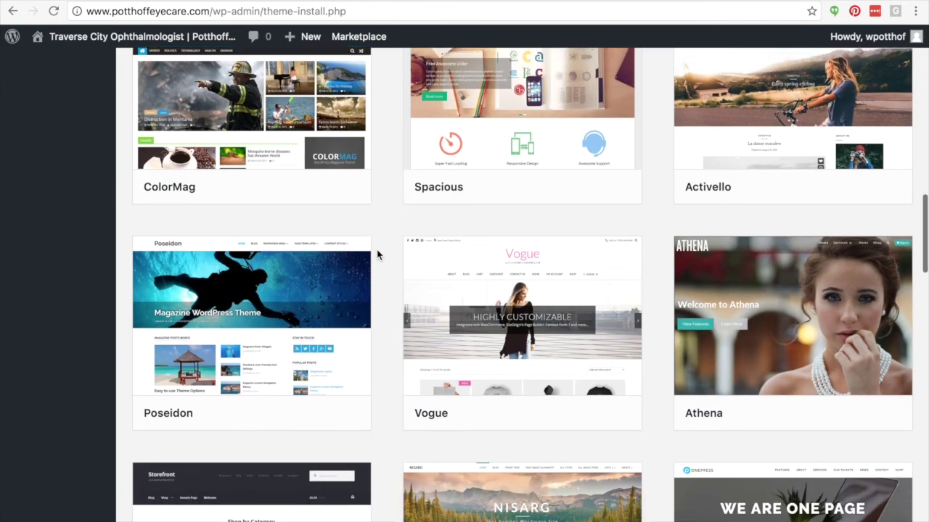
scroll(377, 255, down, 1)
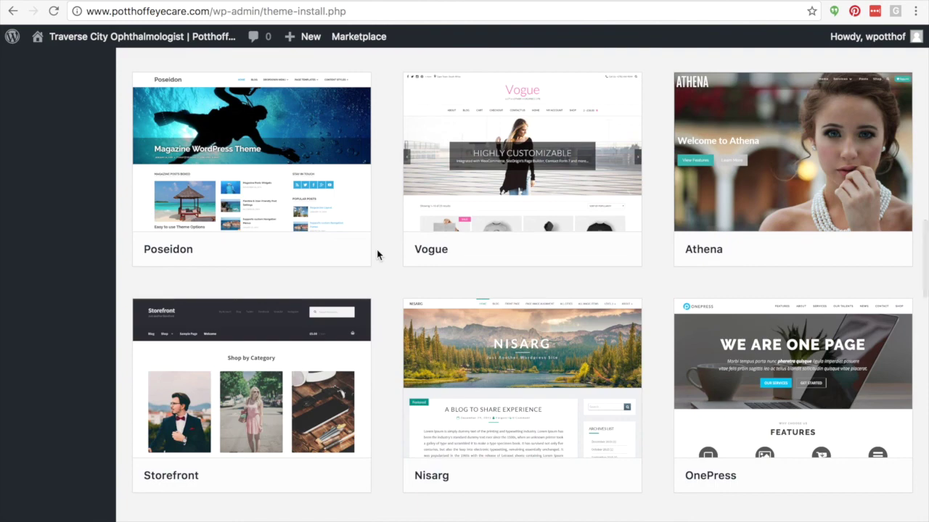